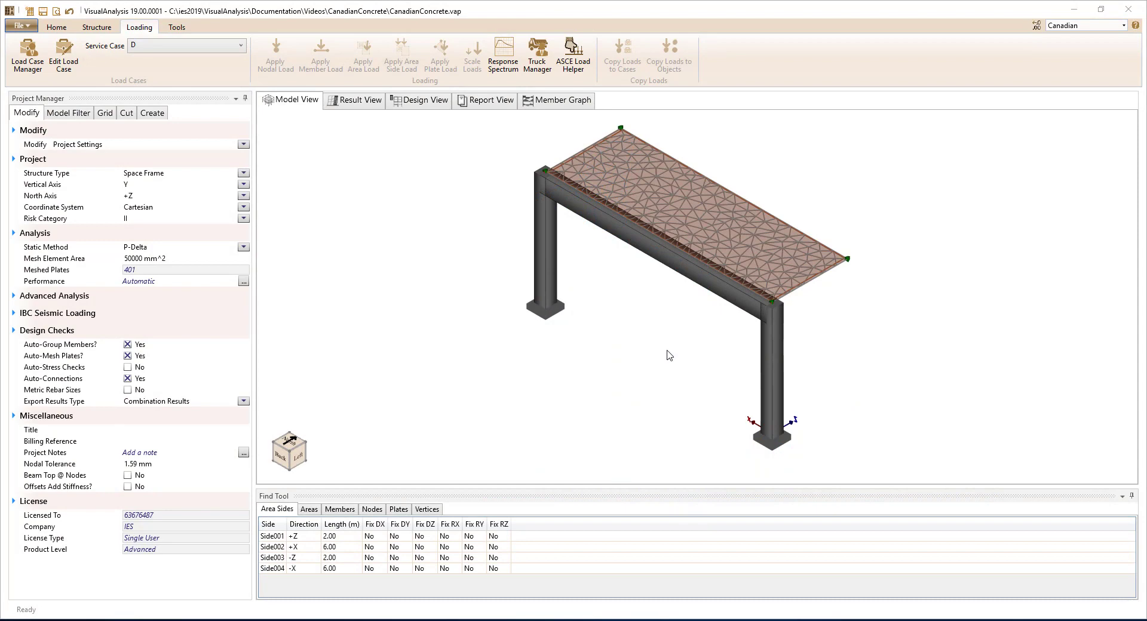
# Inspect the beam, the two columns and slab A001 by selecting each in turn.
pyautogui.click(673, 267)
pyautogui.click(610, 263)
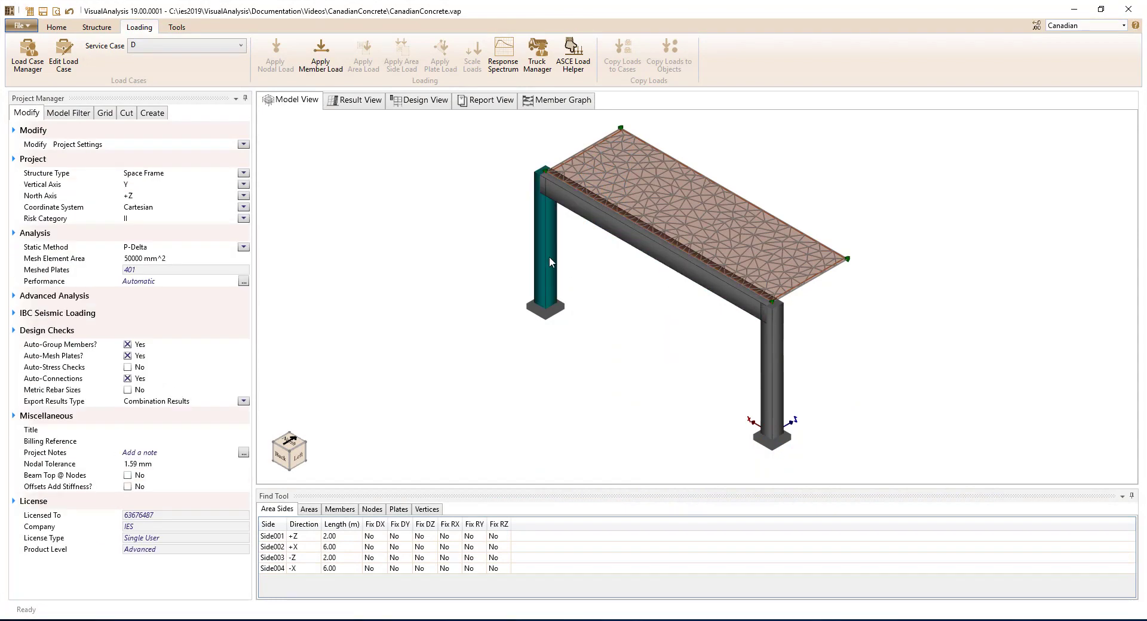
pyautogui.click(550, 257)
pyautogui.click(584, 251)
pyautogui.click(661, 214)
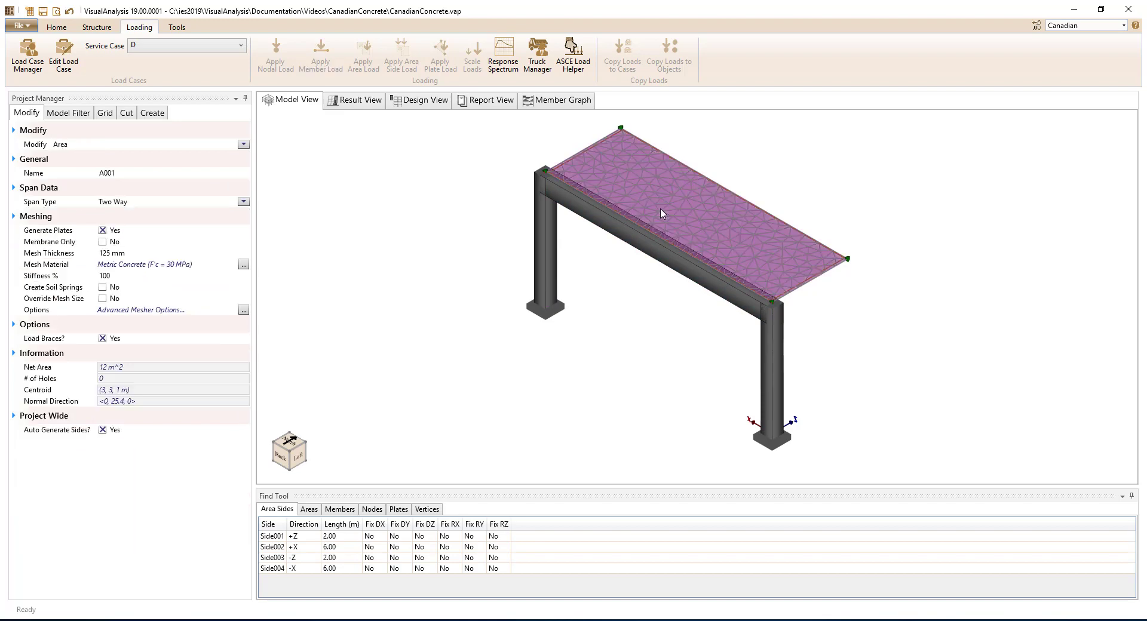
pyautogui.click(630, 277)
# Make snow case S active and apply a uniform -9.58E-004 MPa area load to slab A001.
pyautogui.click(216, 48)
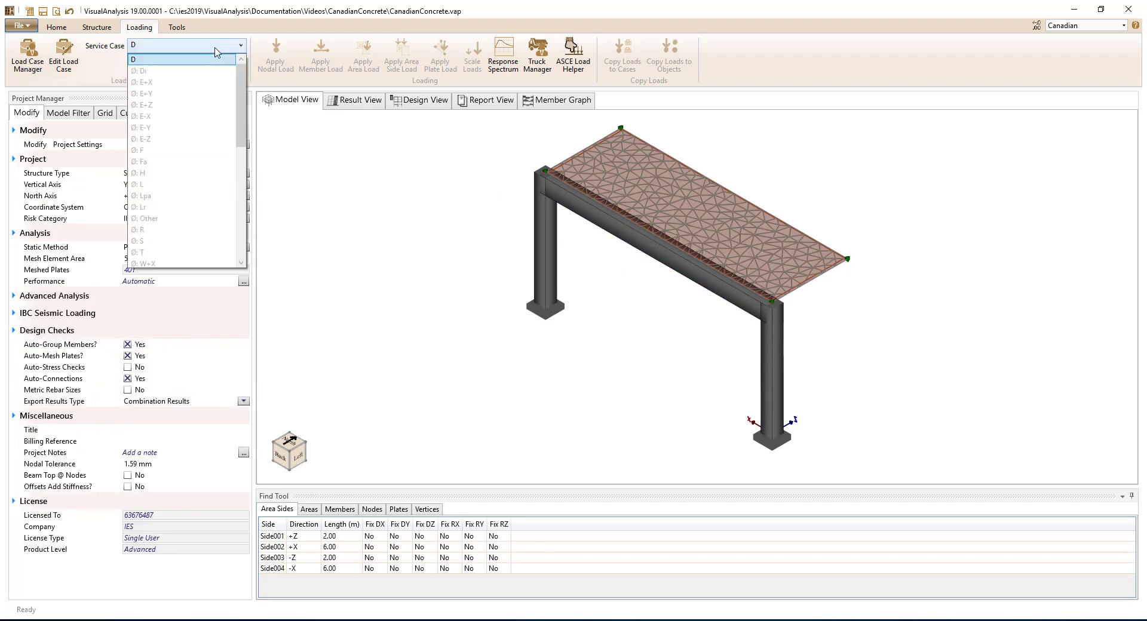
pyautogui.click(156, 241)
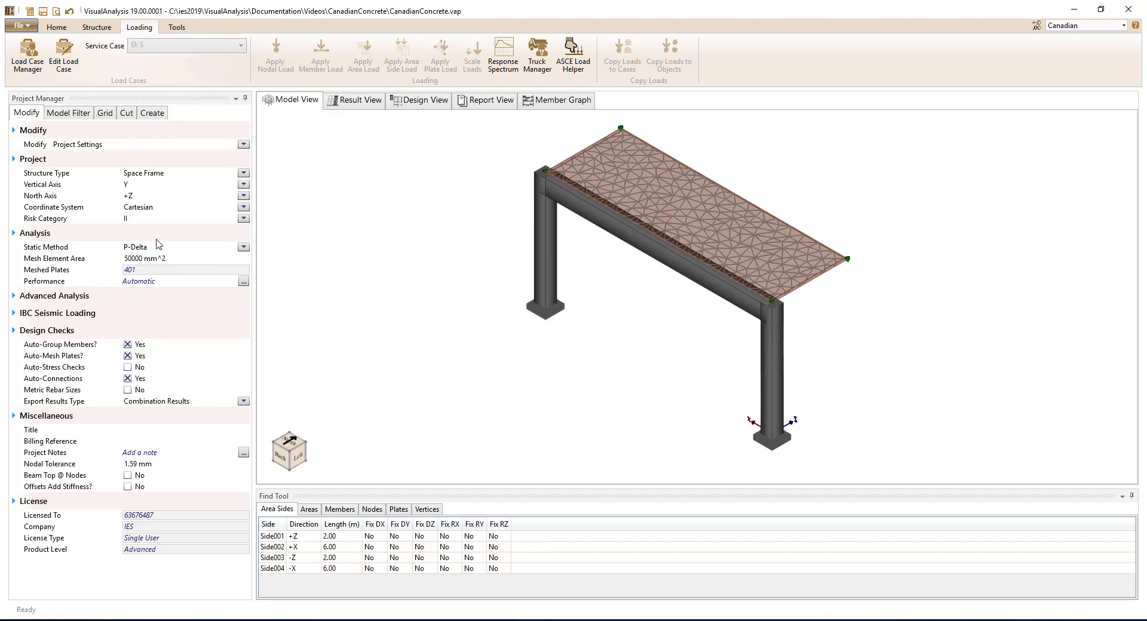
pyautogui.click(635, 196)
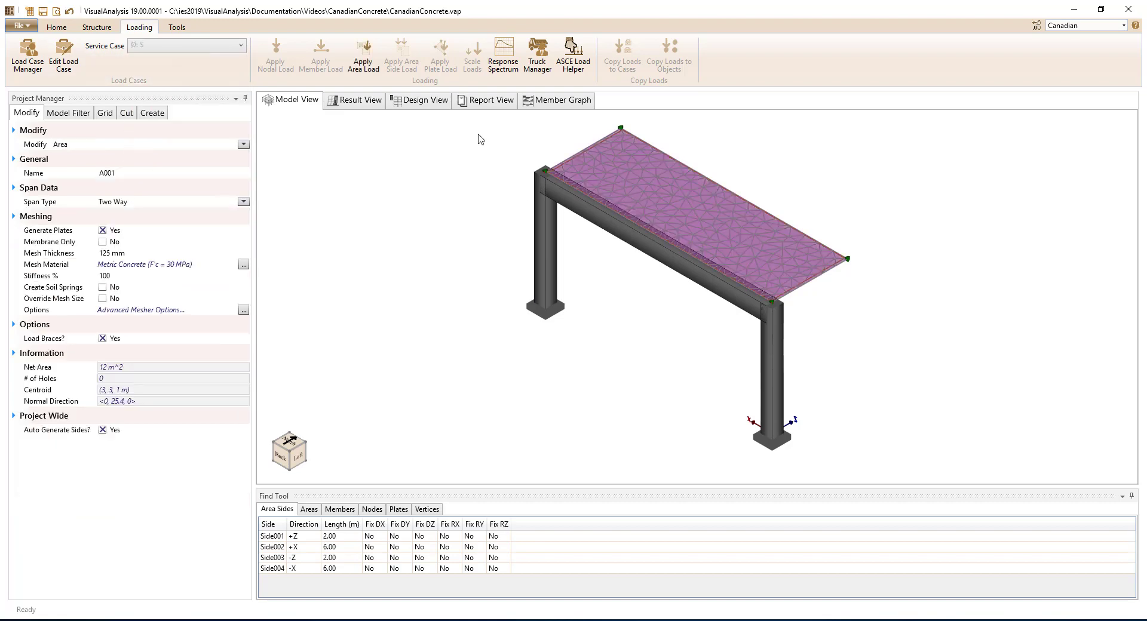
pyautogui.click(365, 66)
# Generate the 11 NBC 2015 factored load combinations in the Load Case Manager.
pyautogui.click(30, 58)
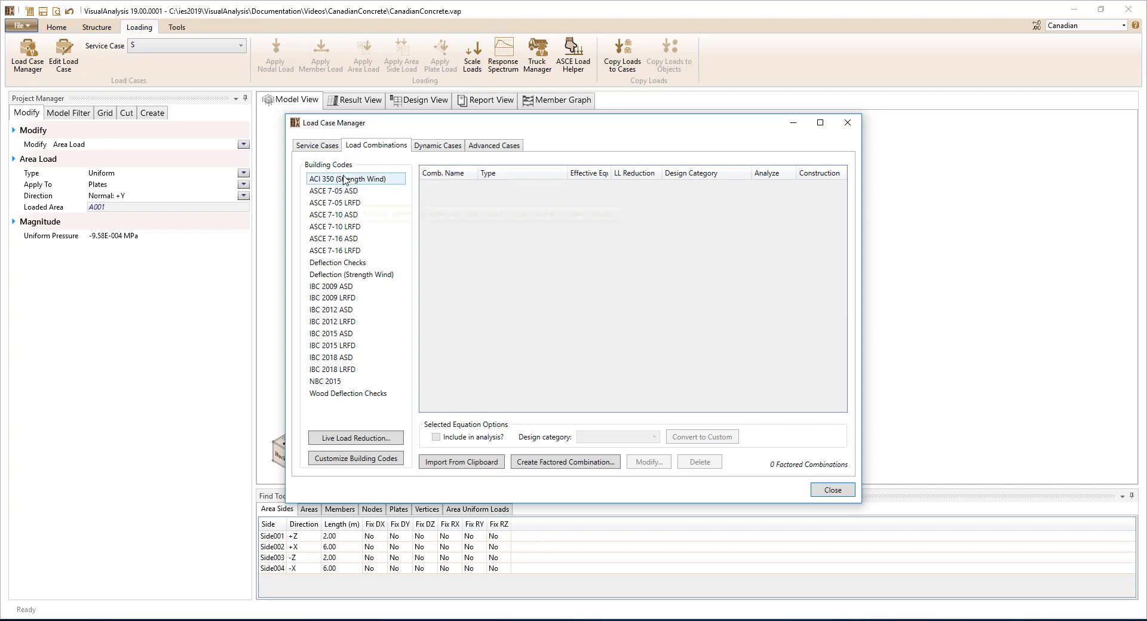
pyautogui.click(360, 384)
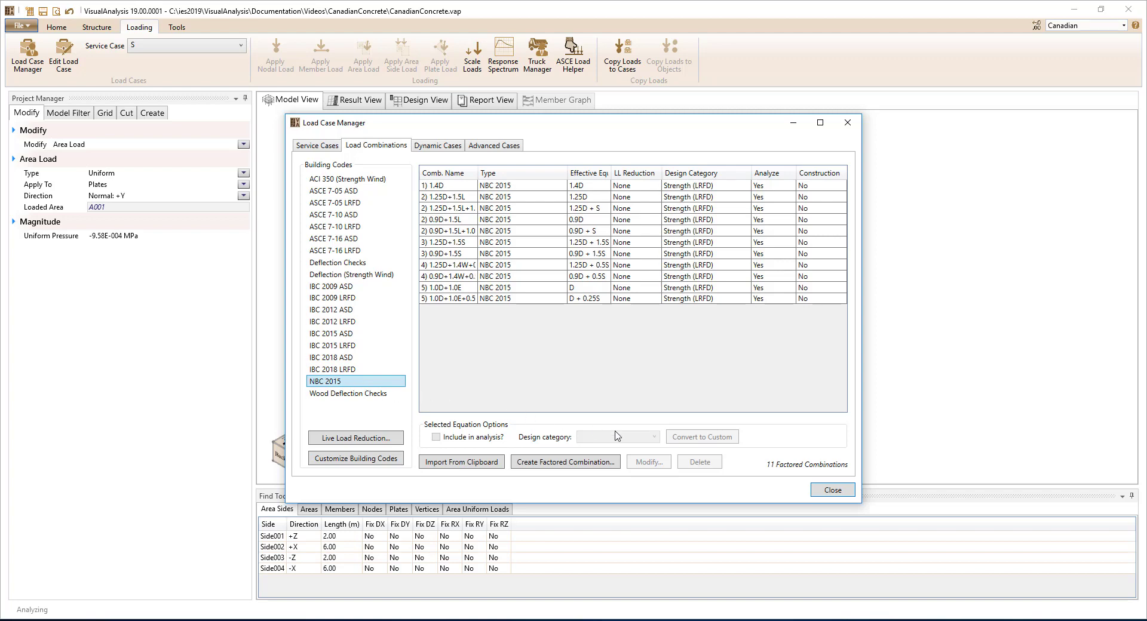
pyautogui.click(833, 490)
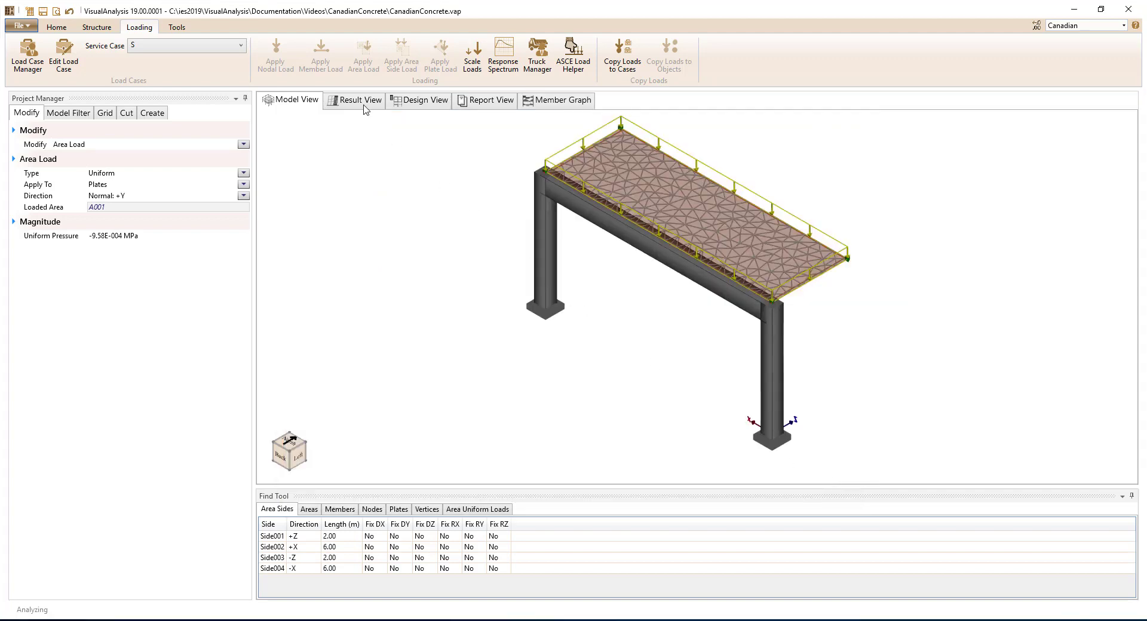
# Show results for 1.25D+1.5S with dz (local) plate contours and Dy member displacements.
pyautogui.click(363, 103)
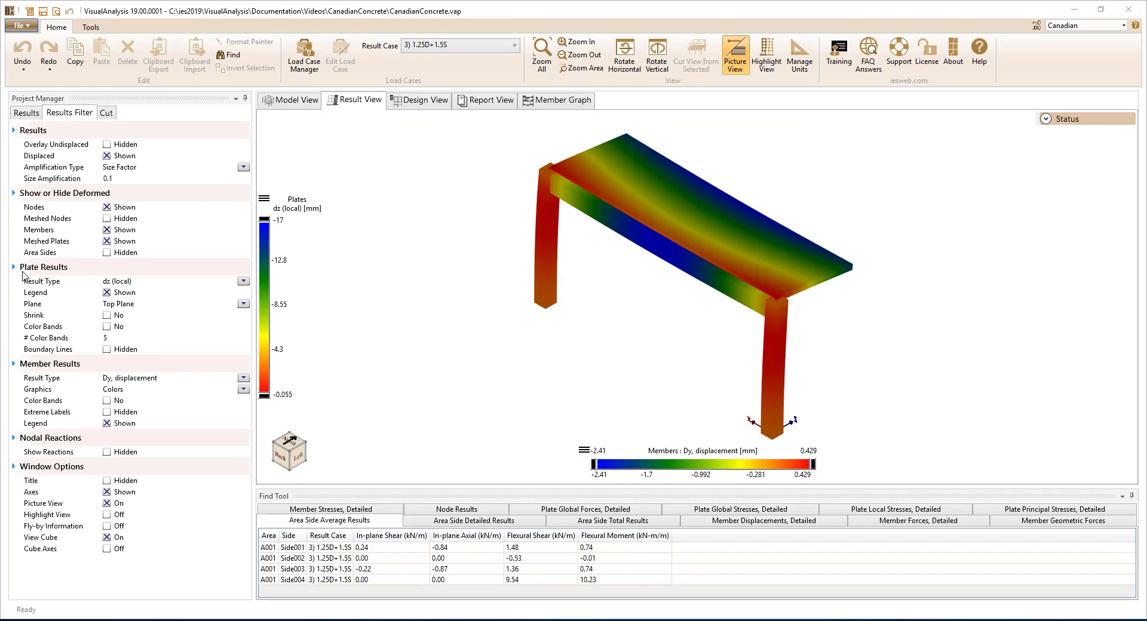
pyautogui.click(239, 283)
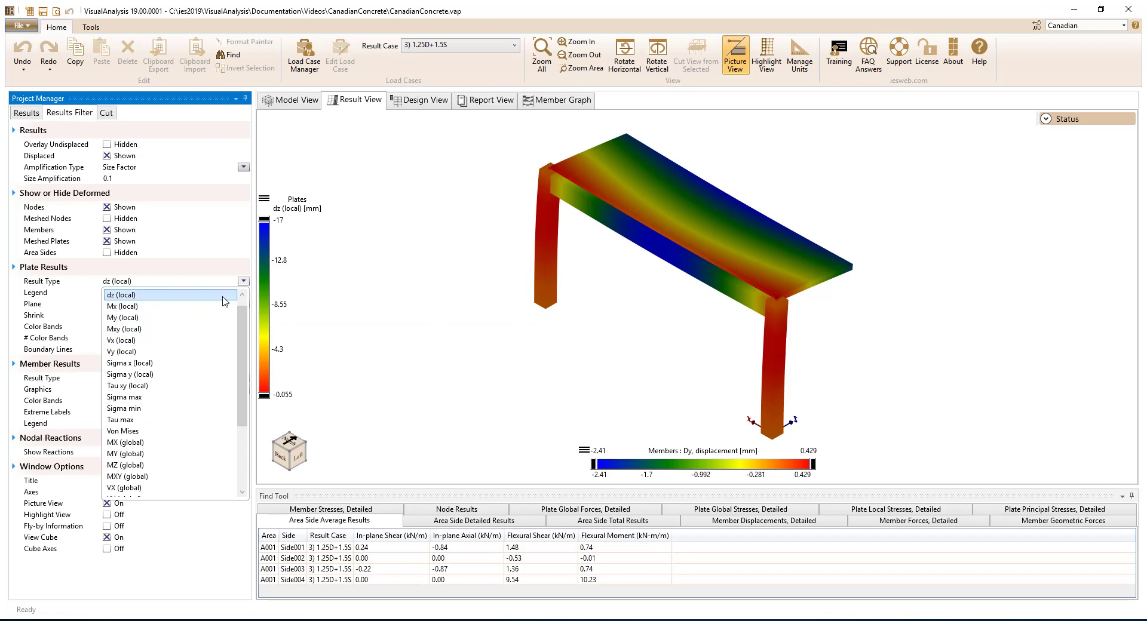
pyautogui.click(224, 296)
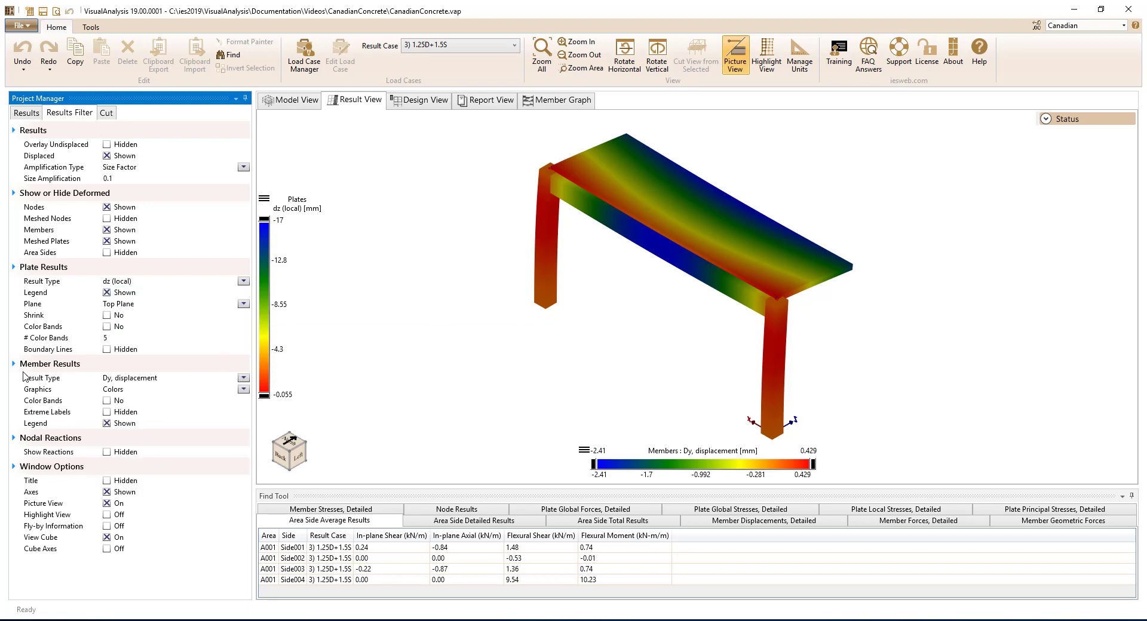
pyautogui.click(243, 378)
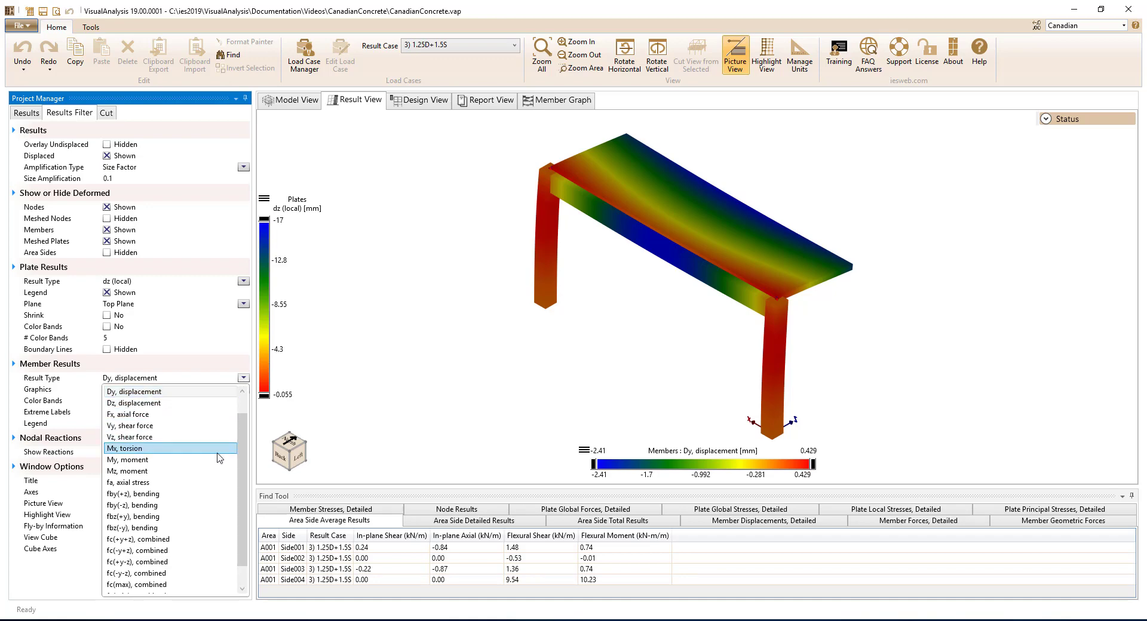
pyautogui.click(203, 391)
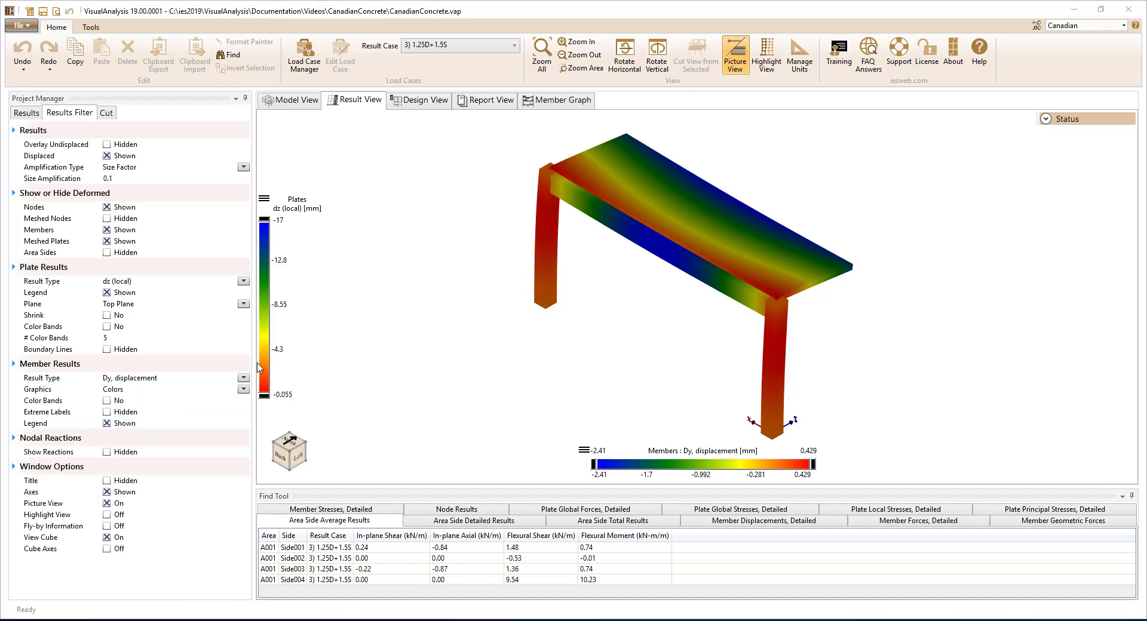
# Plot the BEAM's Vy shear, Mz moment and T torsion diagrams along its 6 m length.
pyautogui.click(562, 100)
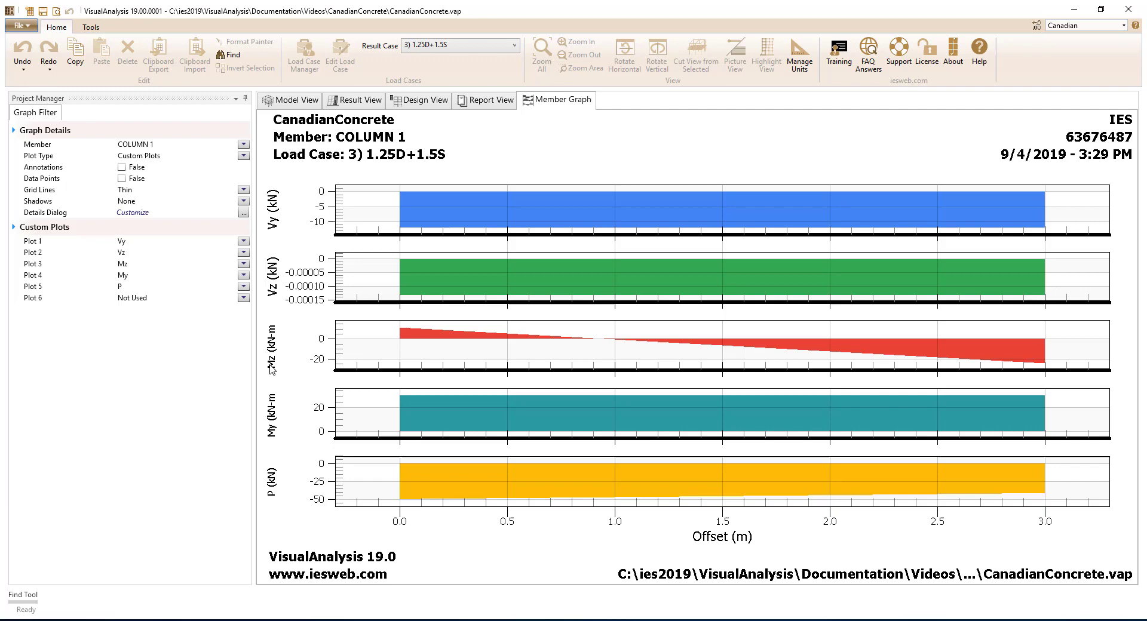
pyautogui.click(243, 144)
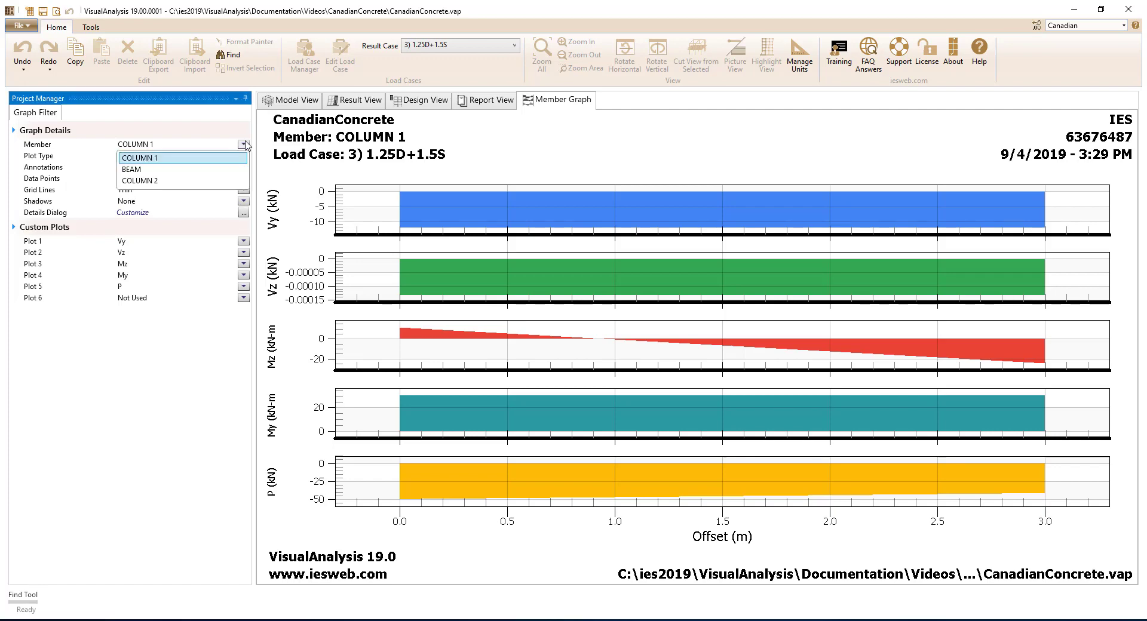
pyautogui.click(233, 170)
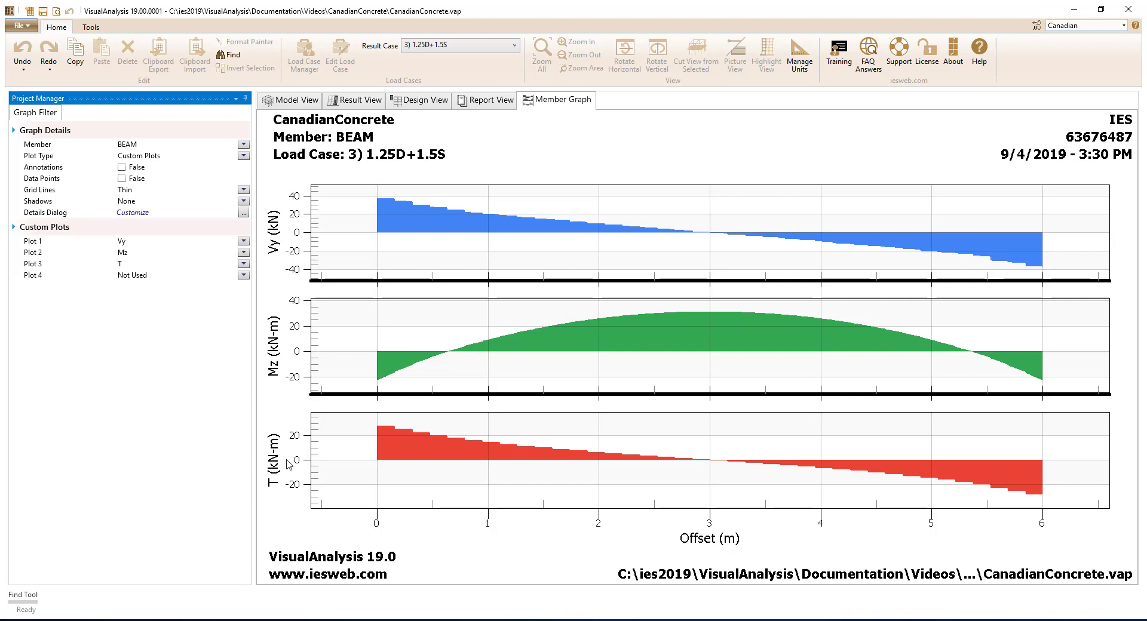
# Switch both concrete design groups from ACI 318-14 to CSA A23.3-14, giving unity 0.95 and 1.03.
pyautogui.click(413, 101)
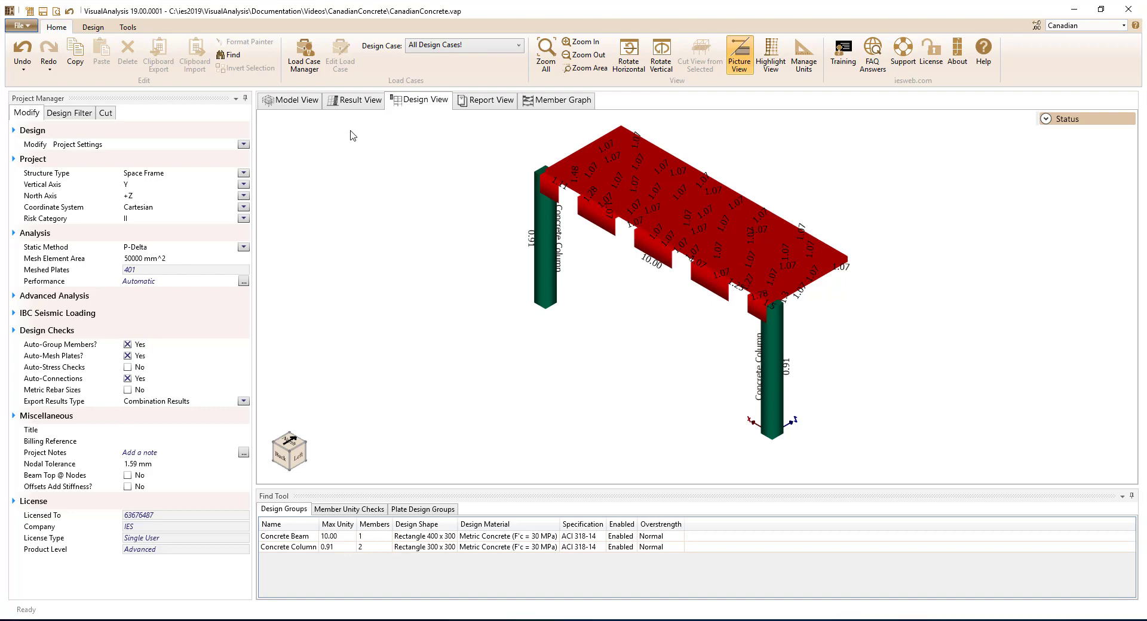
pyautogui.moveTo(351, 131); pyautogui.dragTo(913, 473)
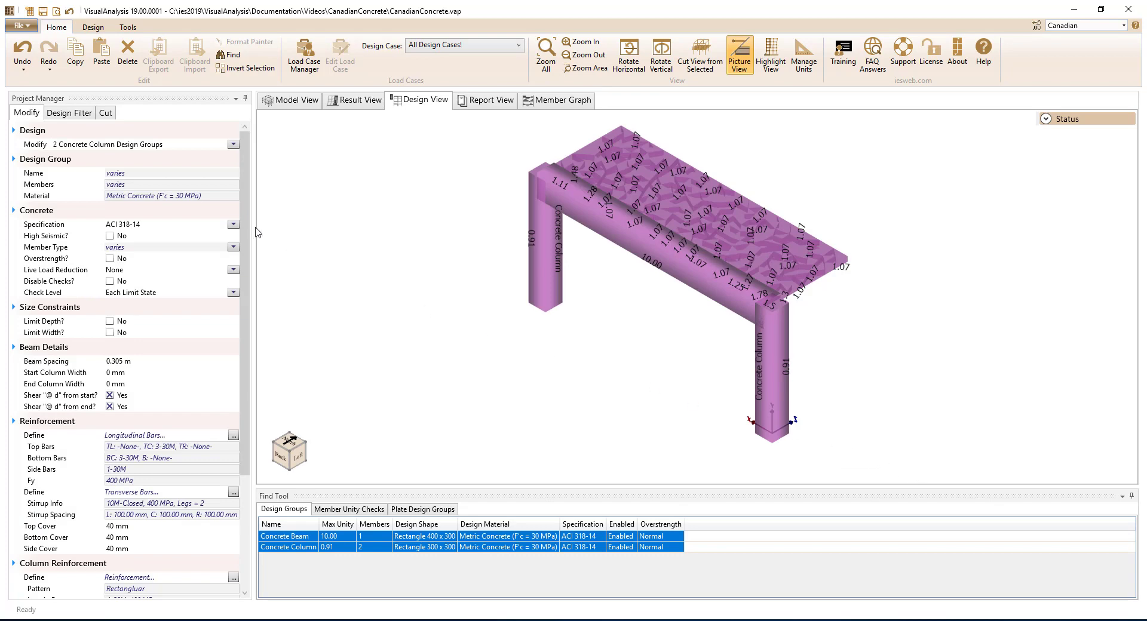
pyautogui.click(234, 225)
pyautogui.click(217, 251)
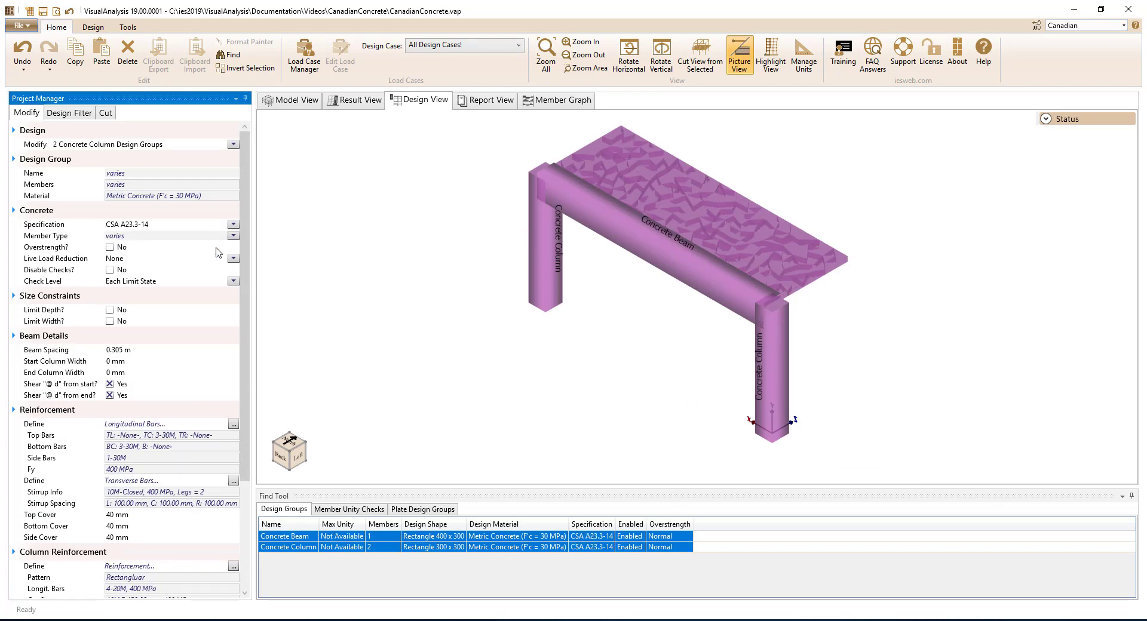
pyautogui.click(281, 239)
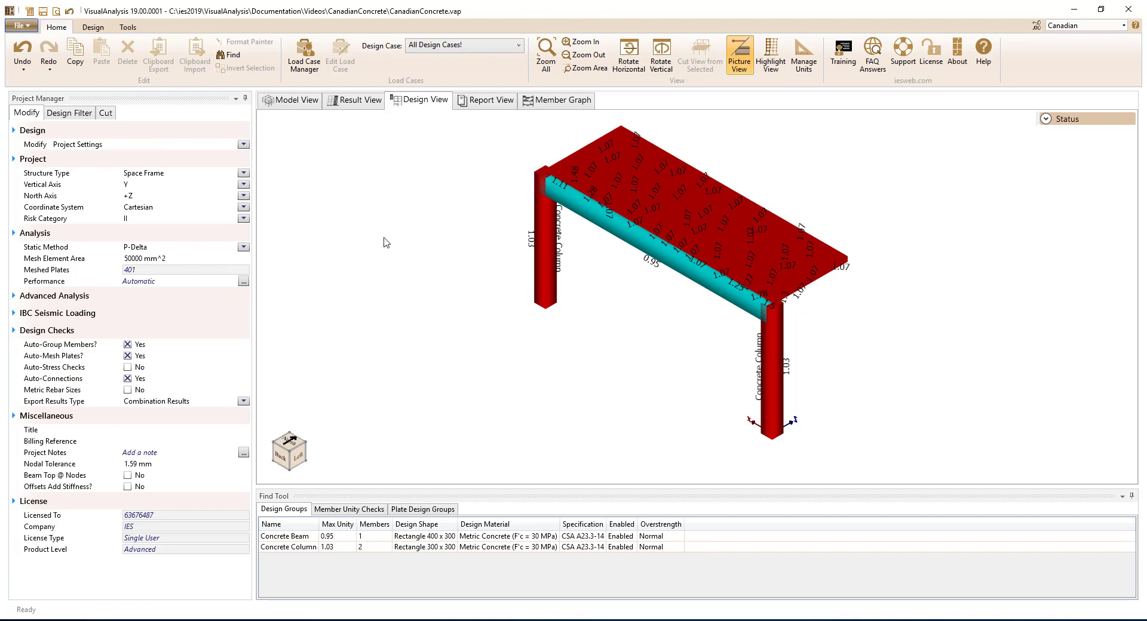
# Change the column longitudinal bars to 25M, lowering the column unity check to 0.66.
pyautogui.click(539, 232)
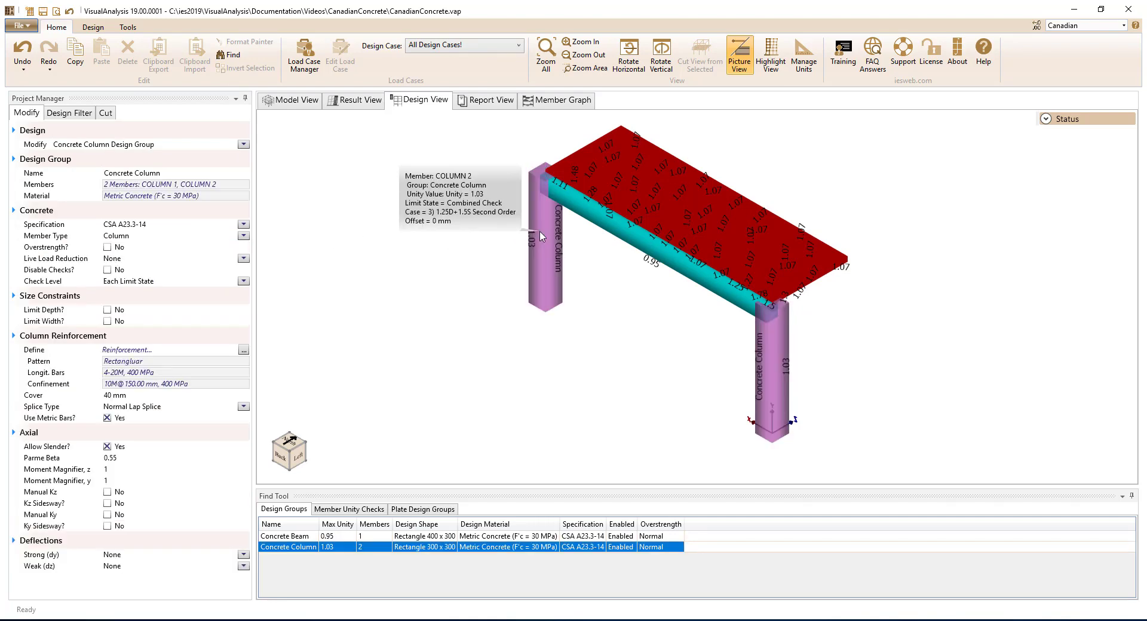
pyautogui.click(244, 350)
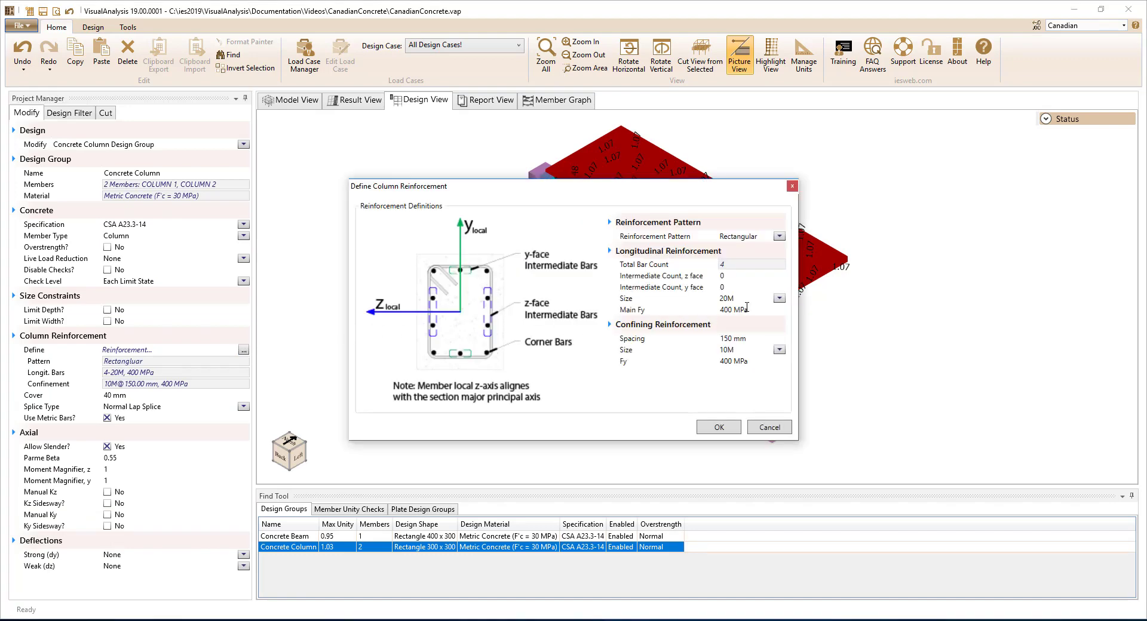
pyautogui.click(779, 299)
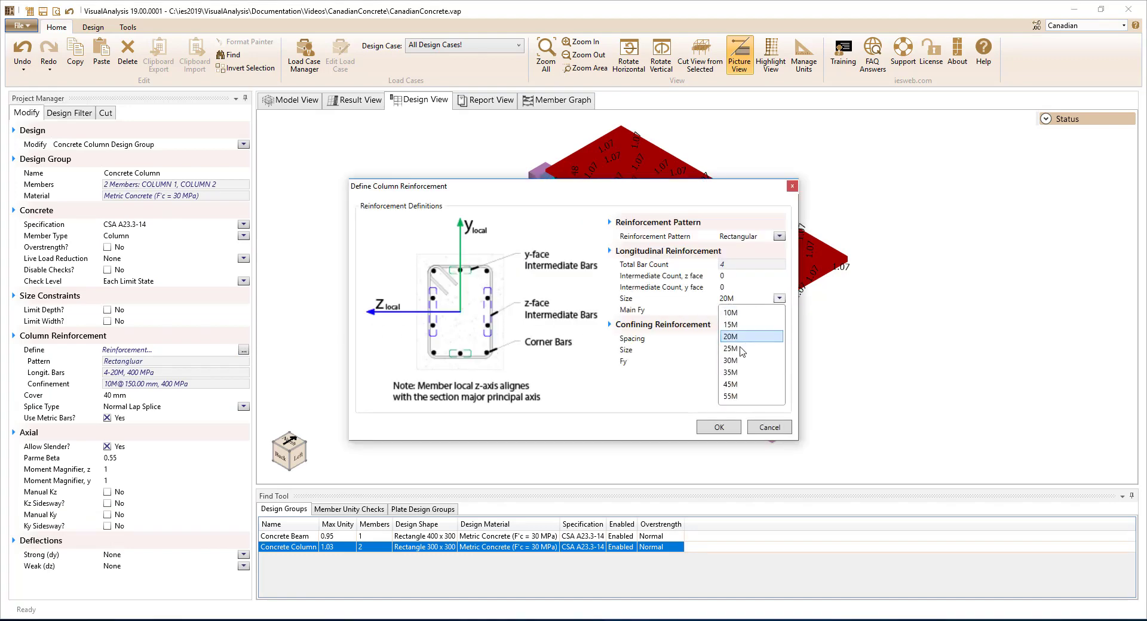
pyautogui.click(747, 348)
pyautogui.click(719, 428)
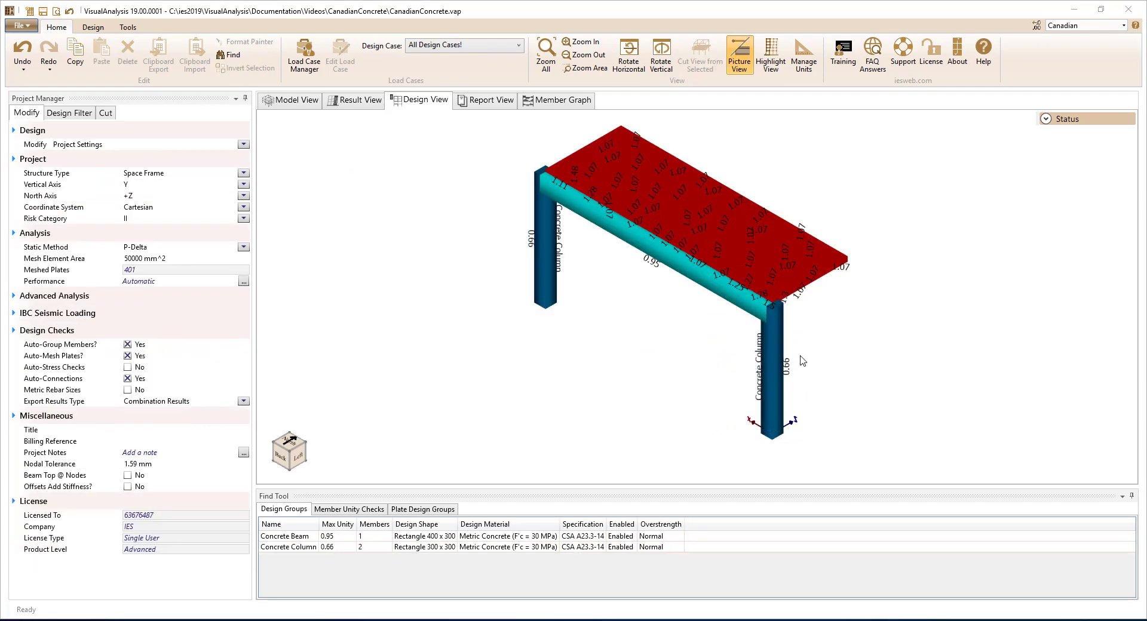
# Optimize slab reinforcement to 10M @ 250 mm x-bars and 15M @ 150 mm y-bars.
pyautogui.click(765, 278)
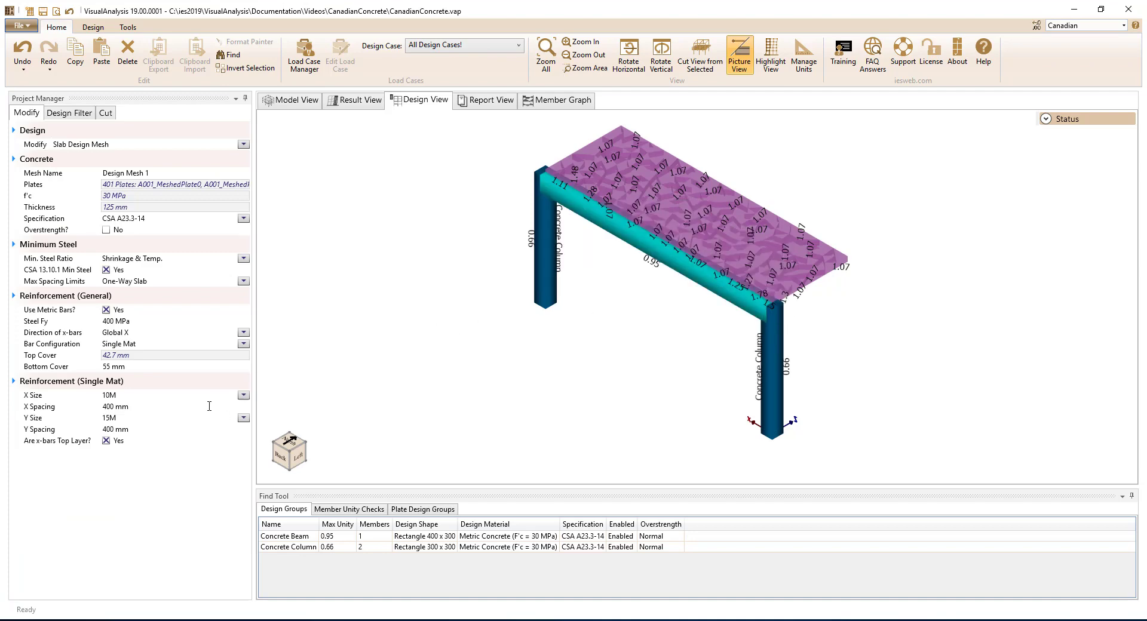
pyautogui.click(93, 28)
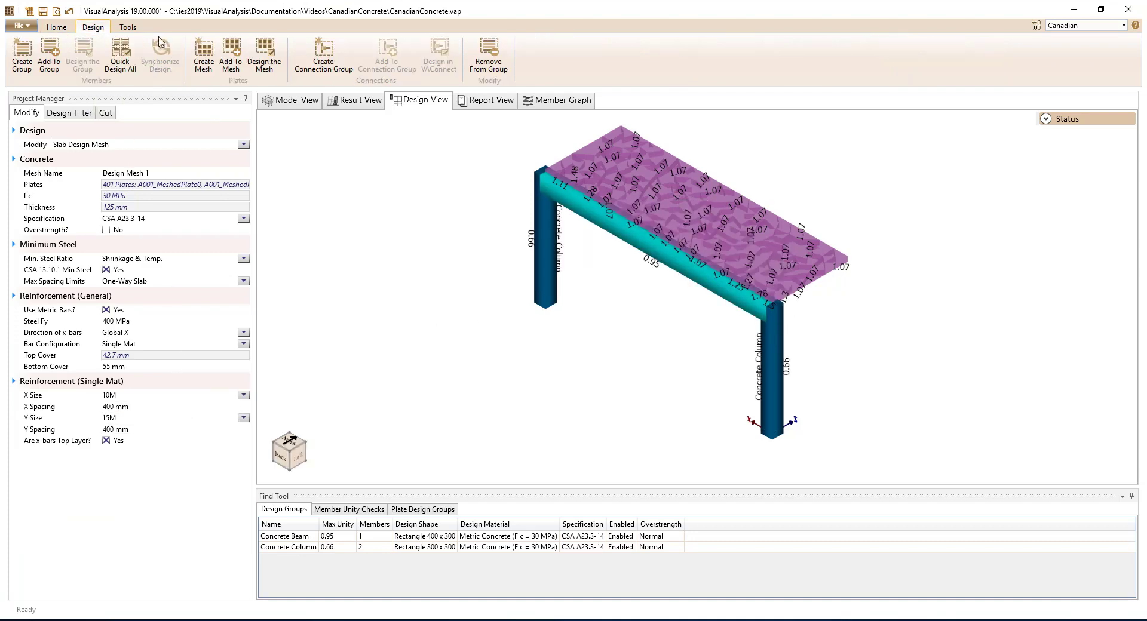
pyautogui.click(262, 54)
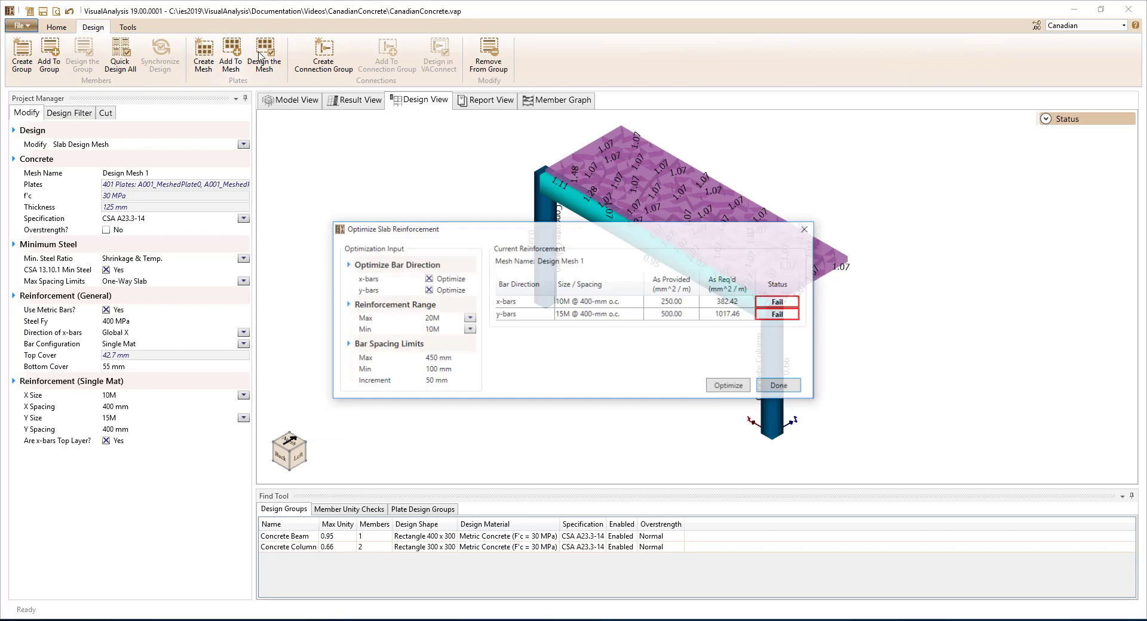
pyautogui.click(712, 385)
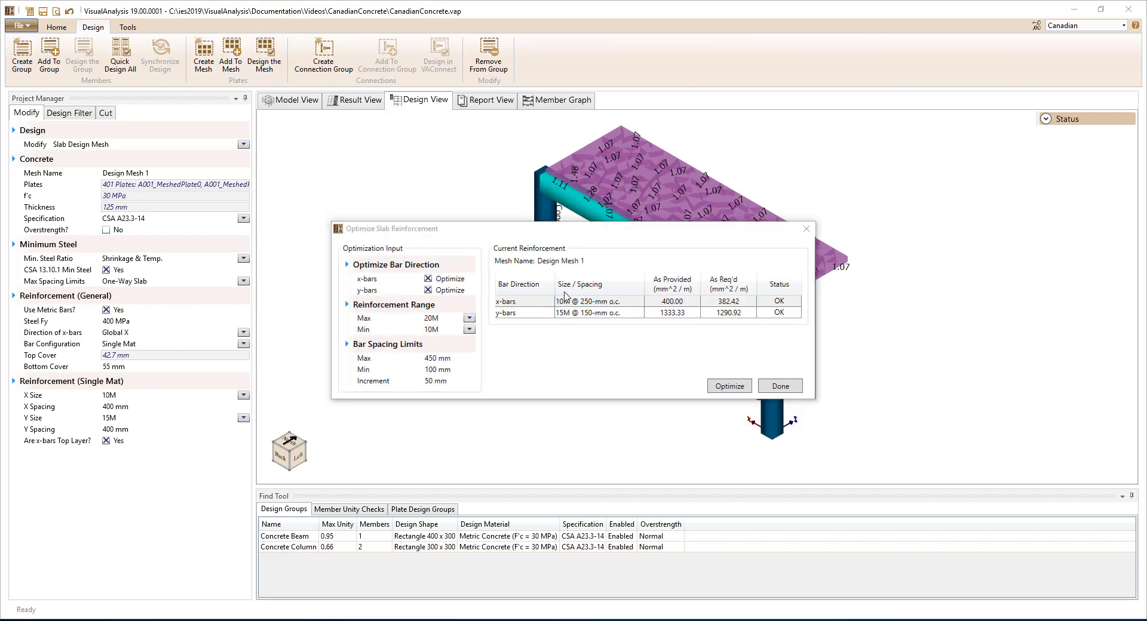
# Open the Concrete Column design report and review its 0.66 combined check and interaction charts.
pyautogui.click(779, 388)
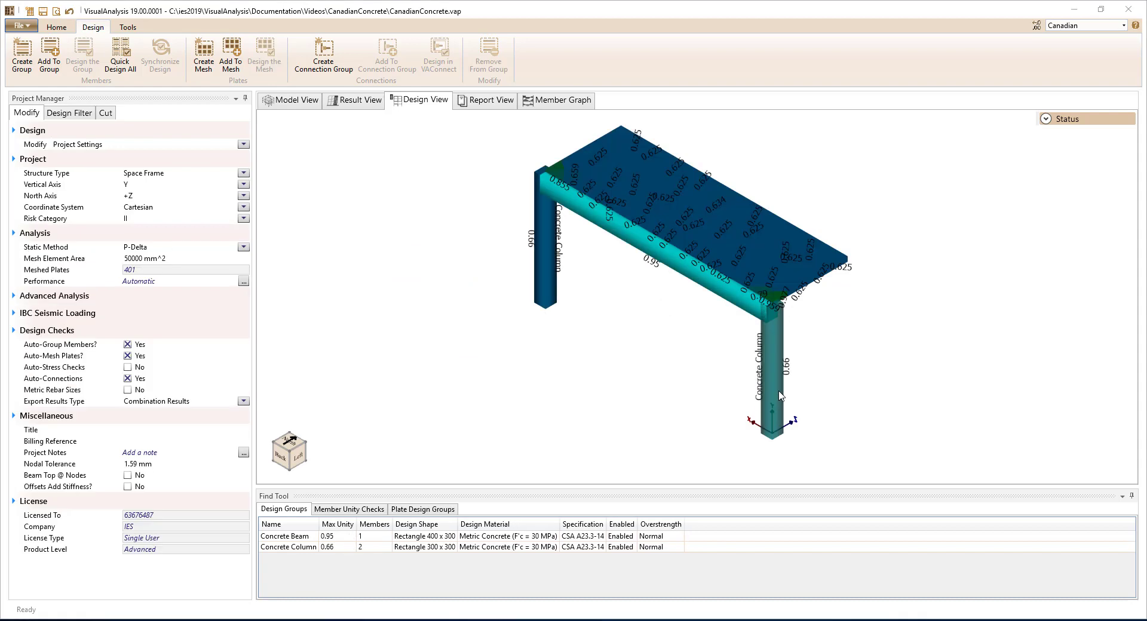
pyautogui.doubleClick(779, 392)
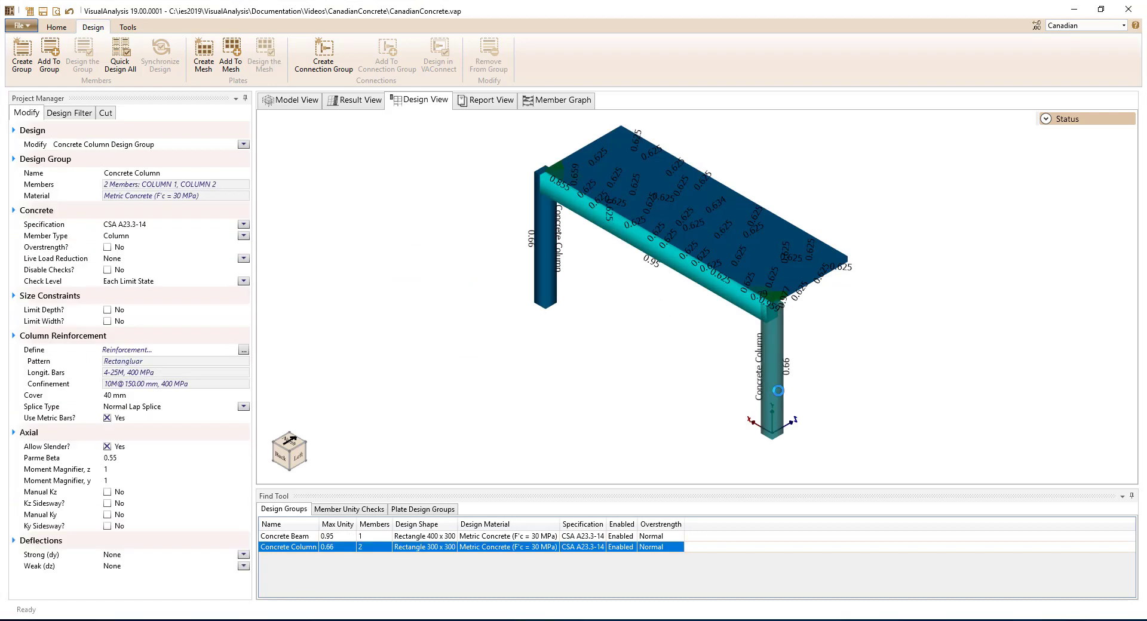
pyautogui.scroll(-4, 779, 392)
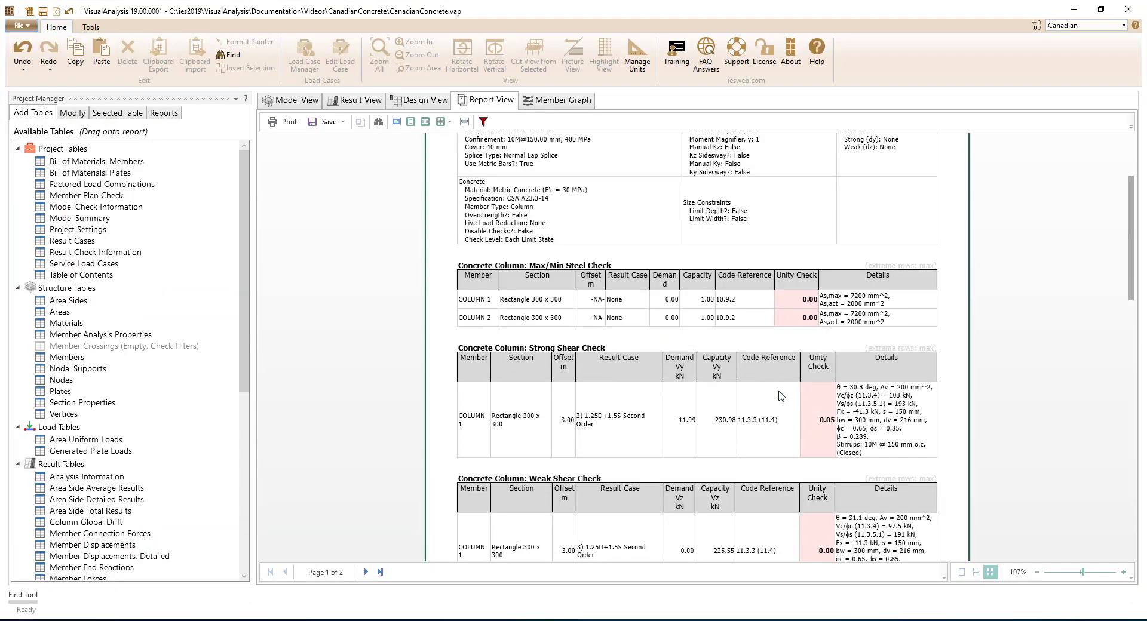
pyautogui.scroll(-8, 779, 396)
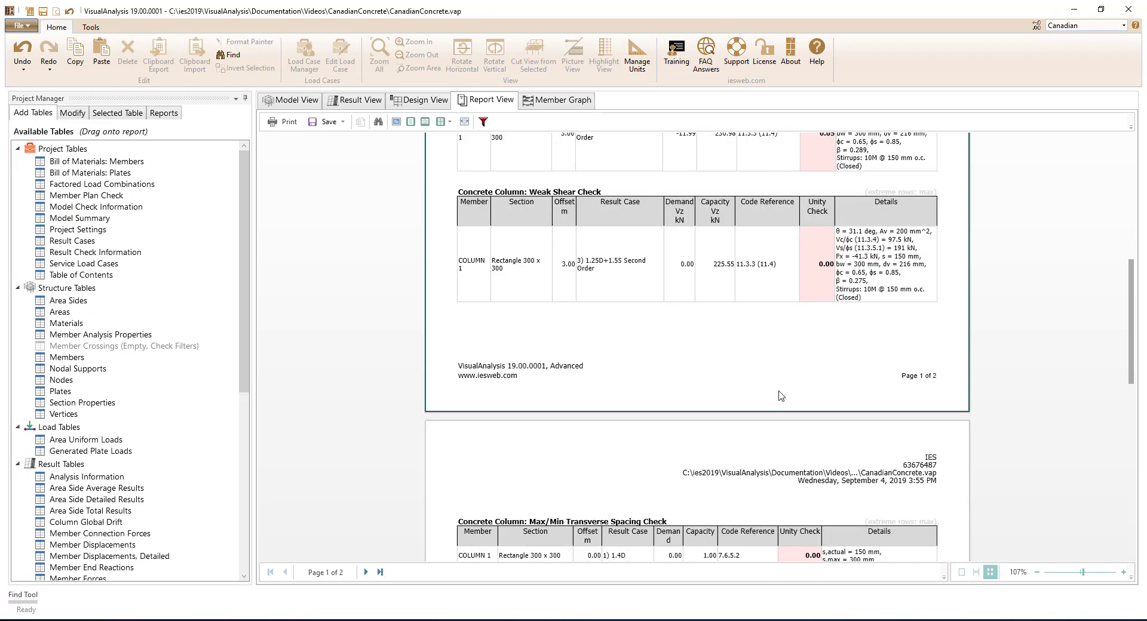
pyautogui.scroll(-10, 781, 395)
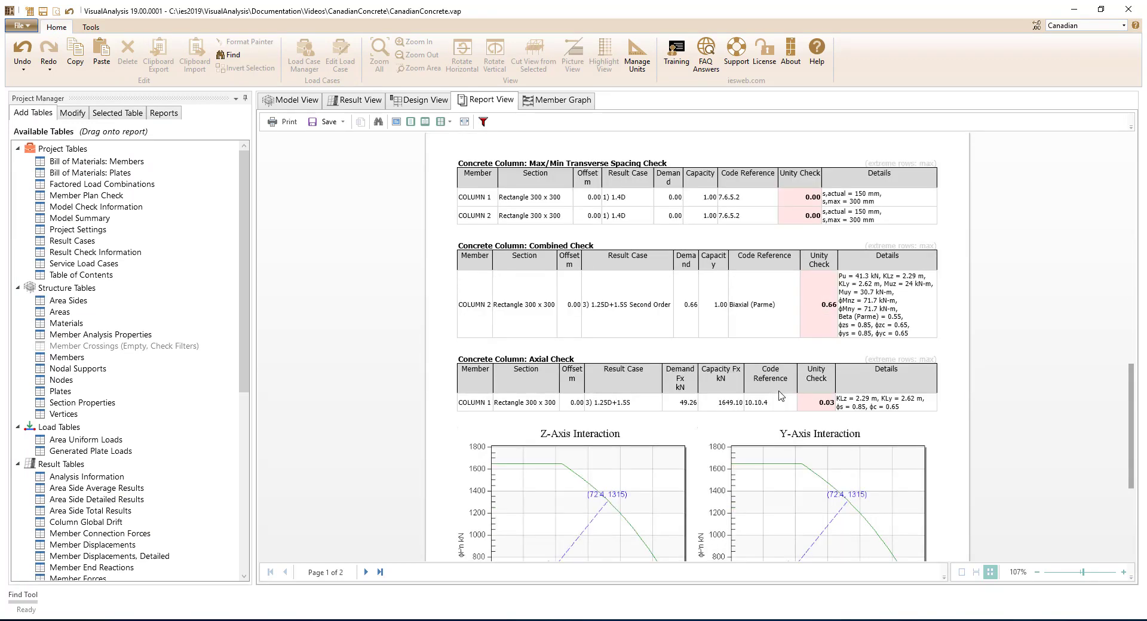
pyautogui.scroll(-4, 778, 397)
pyautogui.scroll(-2, 781, 396)
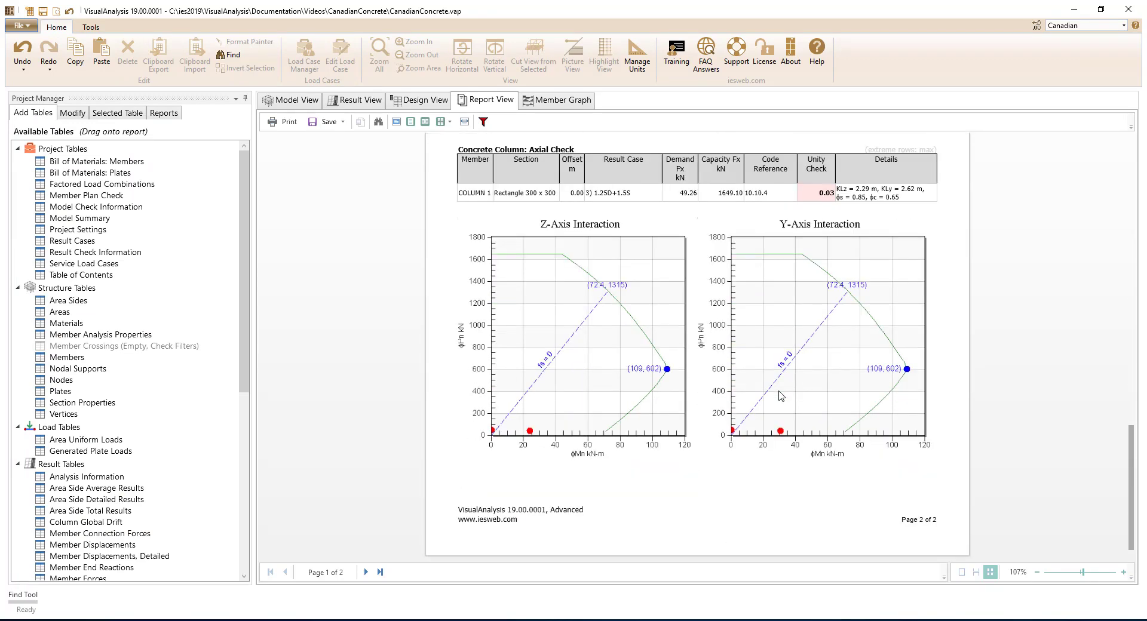